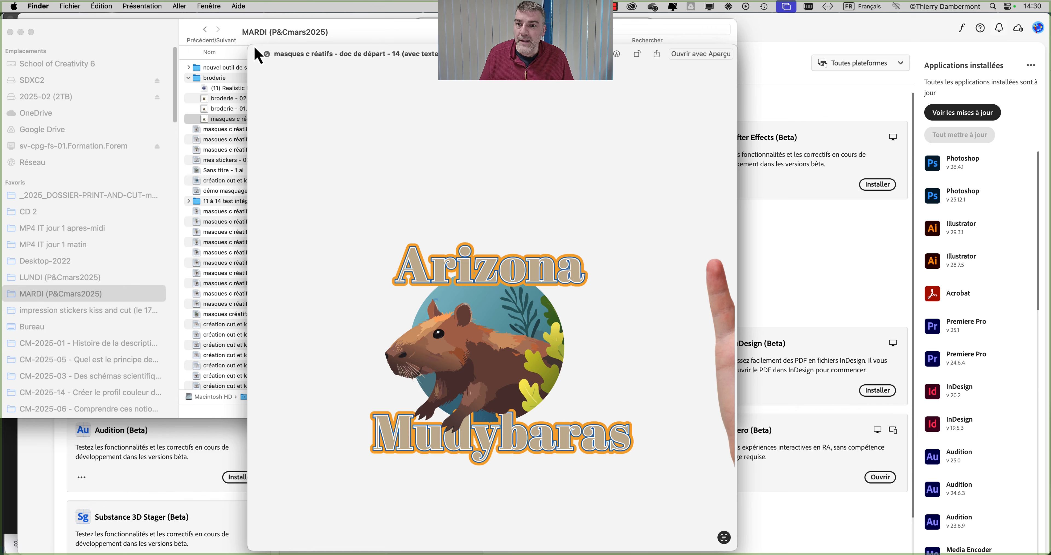
# Step: Close the preview and open "masques c réatifs - doc de départ - 14 (avec texte vectorisé).png" from the broderie folder in Photoshop (Beta)
pyautogui.click(256, 54)
pyautogui.moveTo(239, 122); pyautogui.dragTo(219, 128)
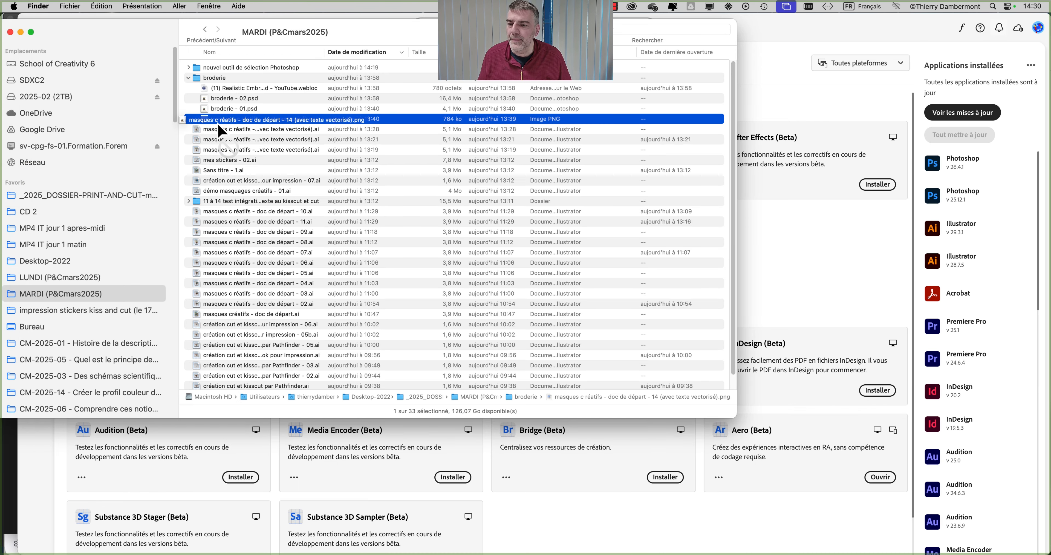
pyautogui.rightClick(220, 122)
pyautogui.moveTo(326, 143)
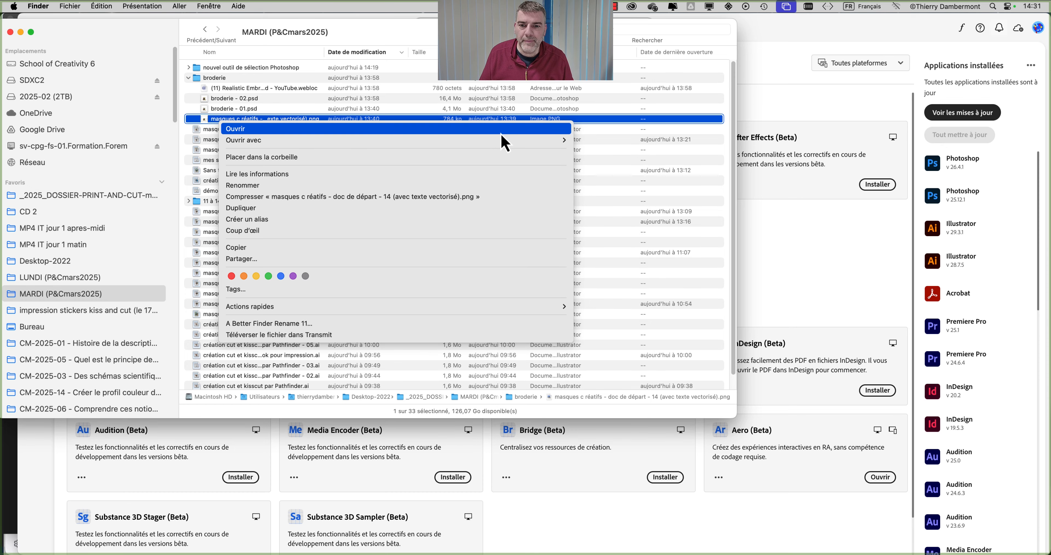
pyautogui.moveTo(564, 140)
pyautogui.click(647, 210)
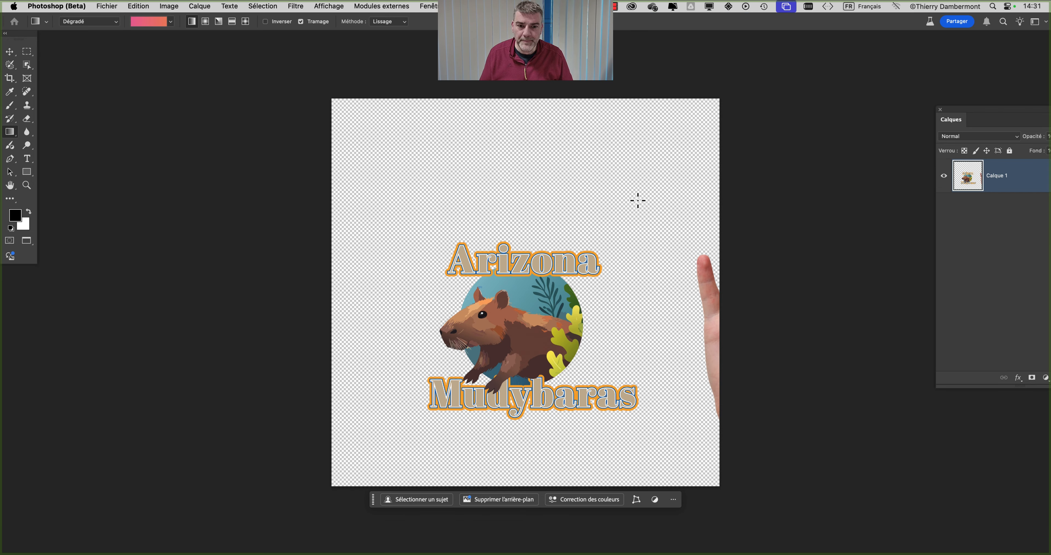
# Step: Add a new layer beneath the capybara artwork layer and fill it with a solid medium grey colour
pyautogui.scroll(6, 533, 366)
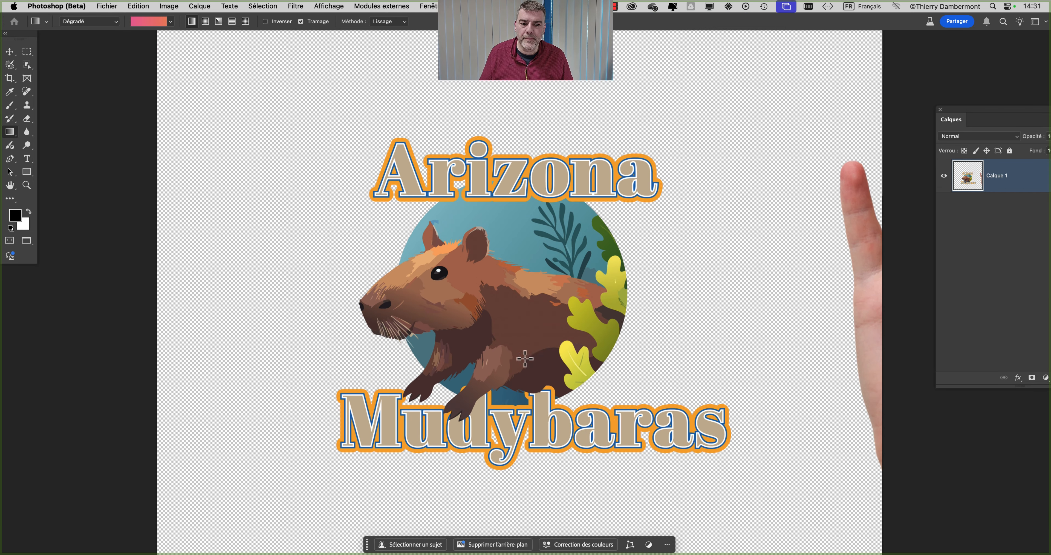
pyautogui.moveTo(429, 307); pyautogui.dragTo(352, 278)
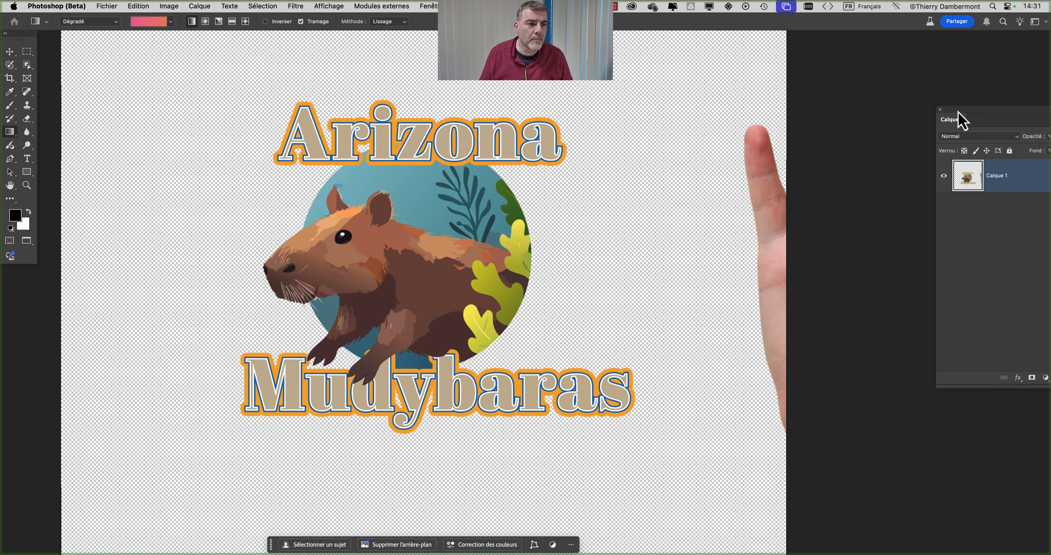
pyautogui.moveTo(962, 119); pyautogui.dragTo(700, 92)
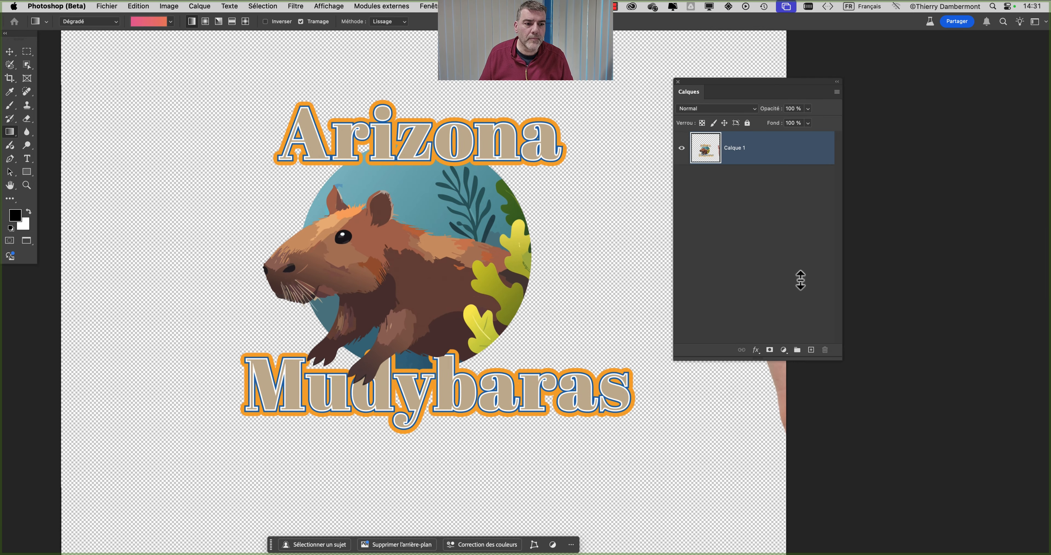
pyautogui.keyDown('super'); pyautogui.click(811, 351); pyautogui.keyUp('super')
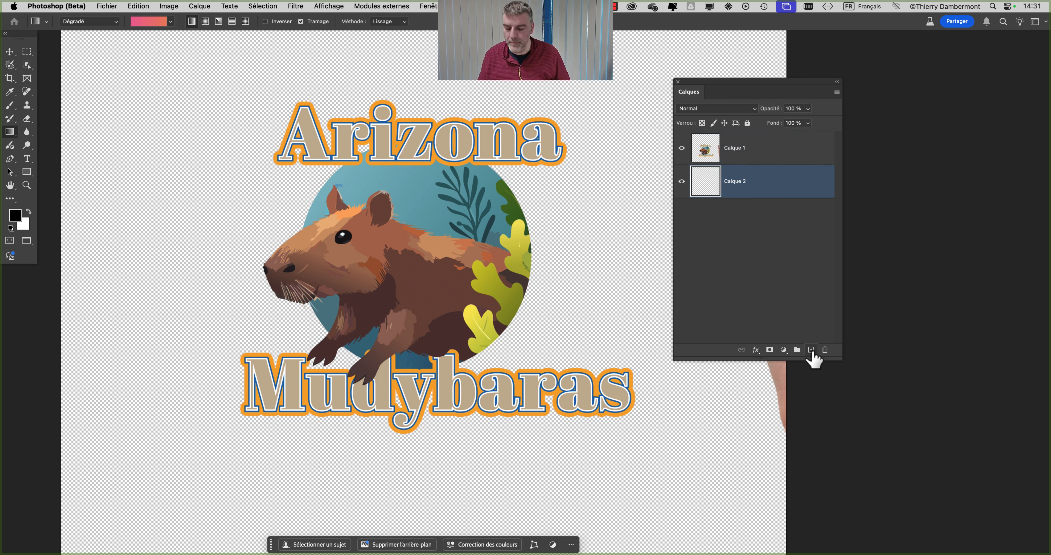
pyautogui.hotkey('shift', 'BackSpace')
pyautogui.click(520, 227)
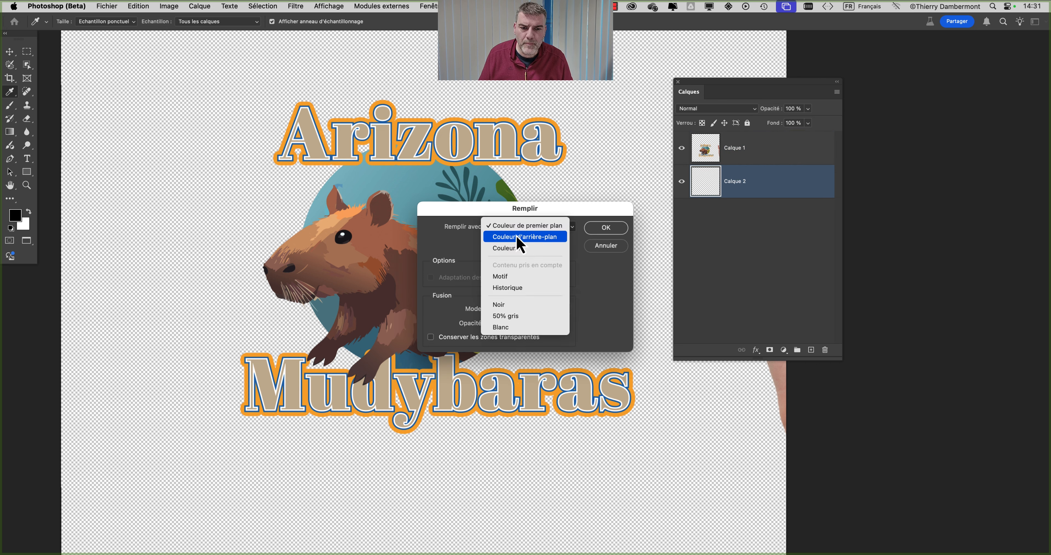
pyautogui.click(515, 249)
pyautogui.moveTo(448, 286); pyautogui.dragTo(375, 261)
pyautogui.click(604, 208)
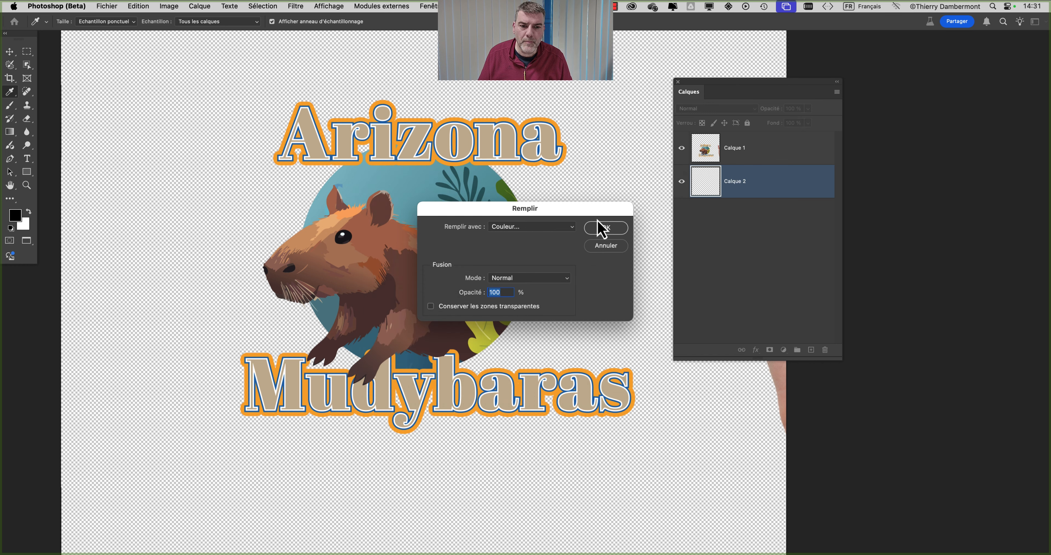
pyautogui.click(603, 228)
# Step: Select the hand beside the logo on Calque 1 with a rectangular marquee, delete it, and clear the selection
pyautogui.click(752, 154)
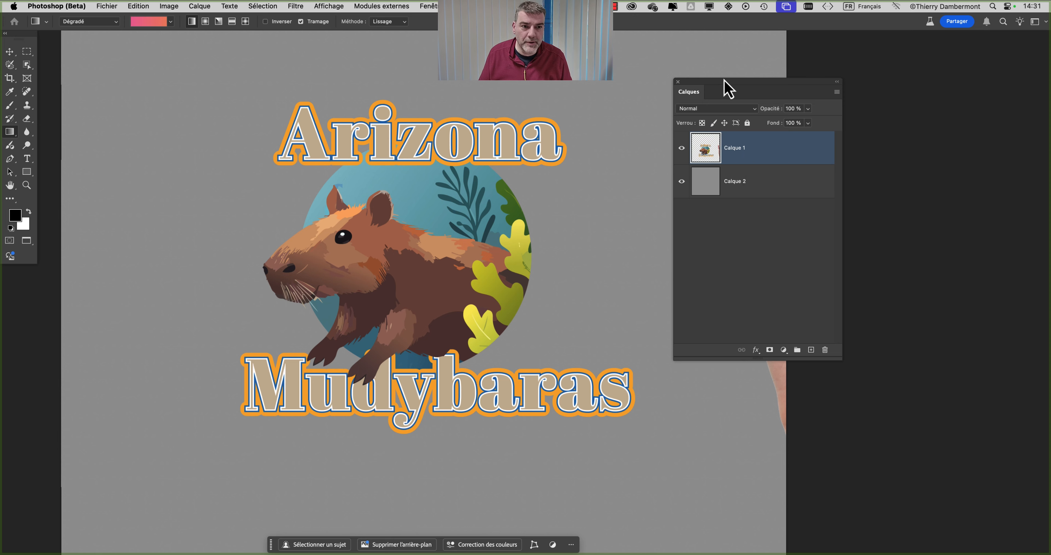
pyautogui.moveTo(729, 88); pyautogui.dragTo(862, 85)
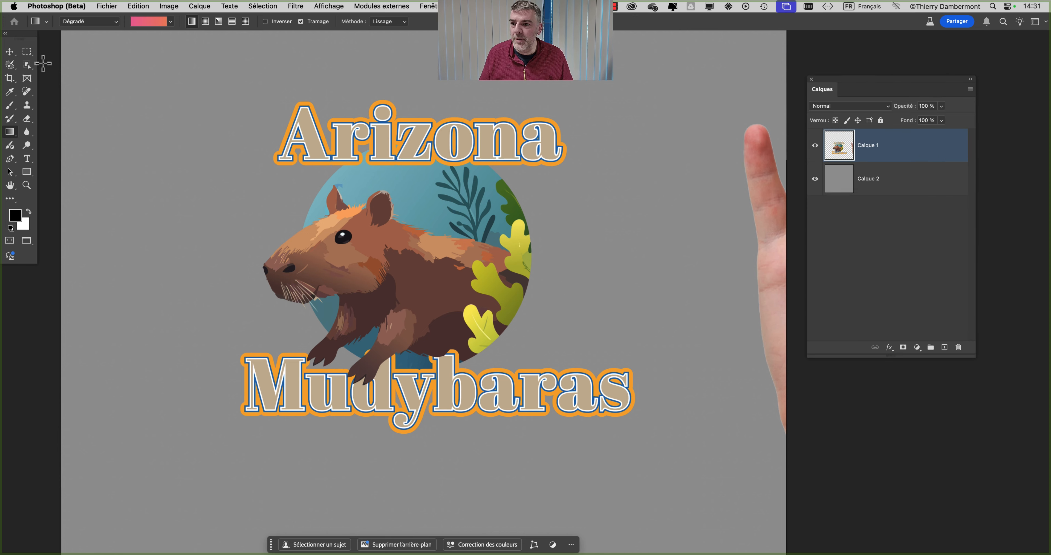
pyautogui.click(27, 51)
pyautogui.moveTo(721, 93); pyautogui.dragTo(864, 394)
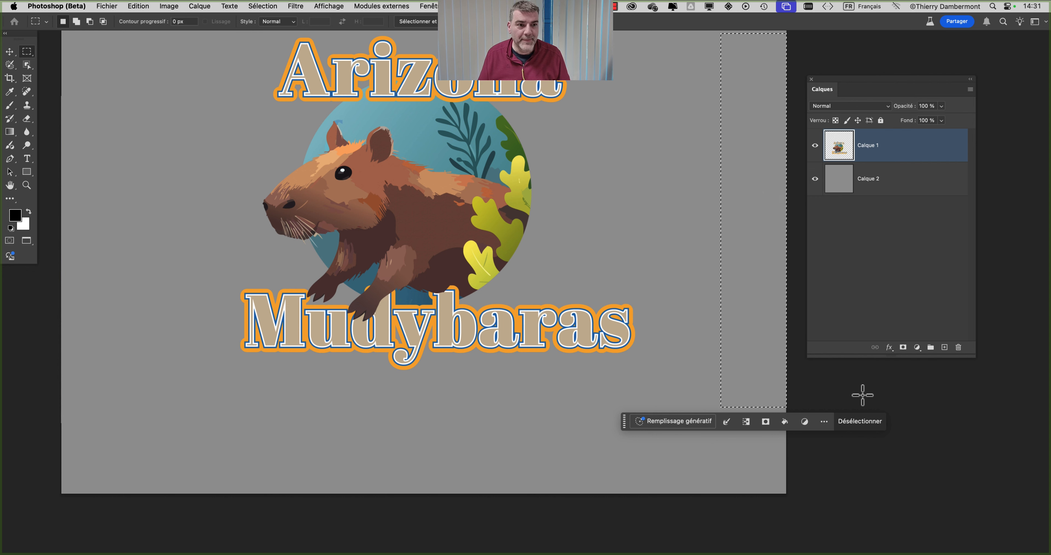
pyautogui.click(657, 191)
# Step: Apply the Broderie parametric filter to the capybara artwork on Calque 1
pyautogui.scroll(-1, 483, 193)
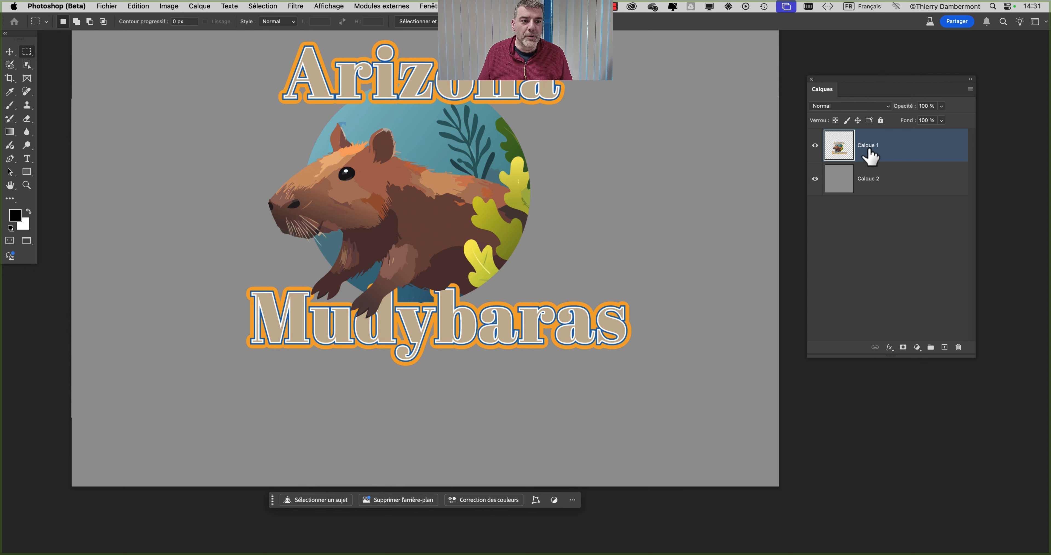
pyautogui.moveTo(453, 164); pyautogui.dragTo(459, 234)
pyautogui.scroll(3, 391, 228)
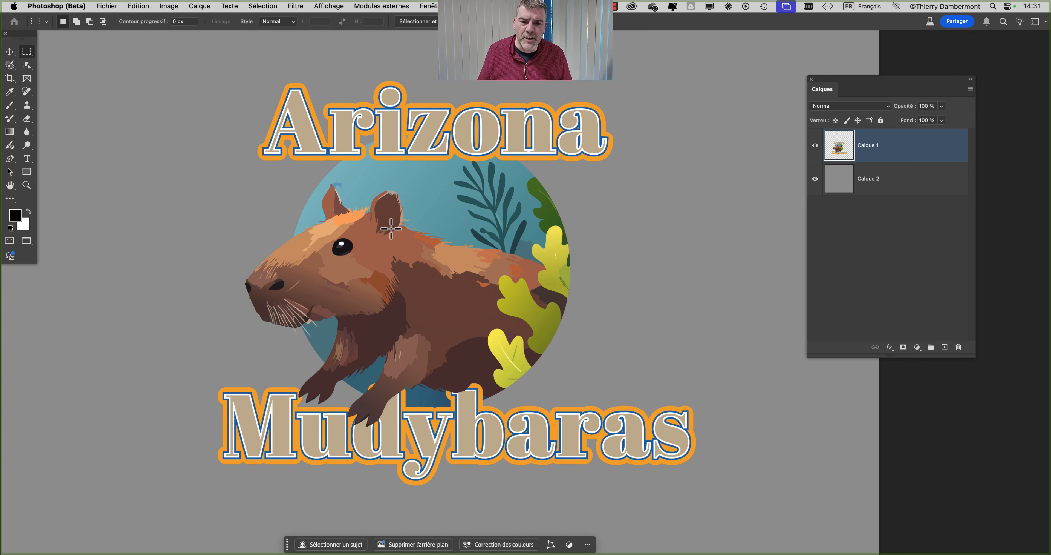
pyautogui.moveTo(383, 223); pyautogui.dragTo(328, 193)
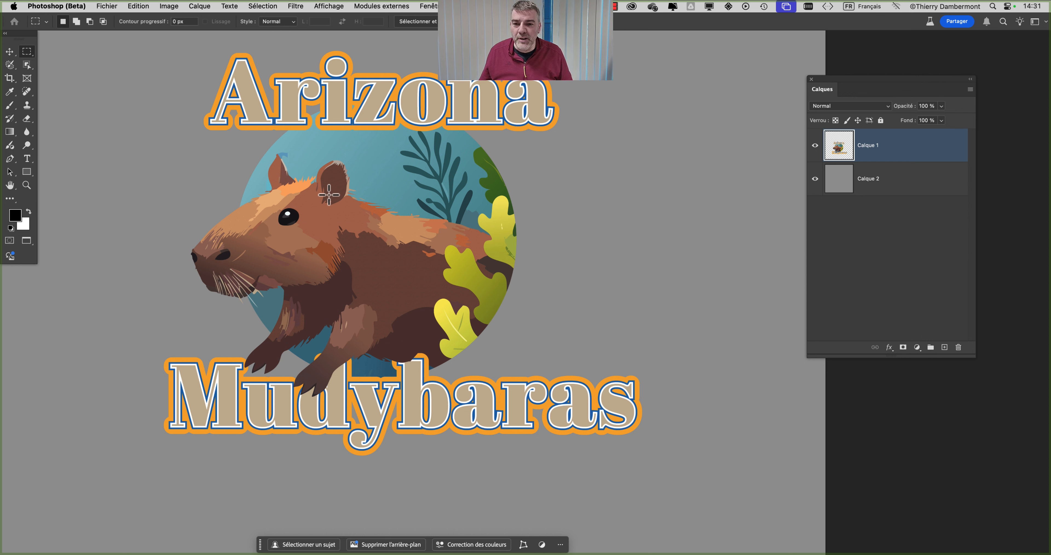
pyautogui.click(293, 6)
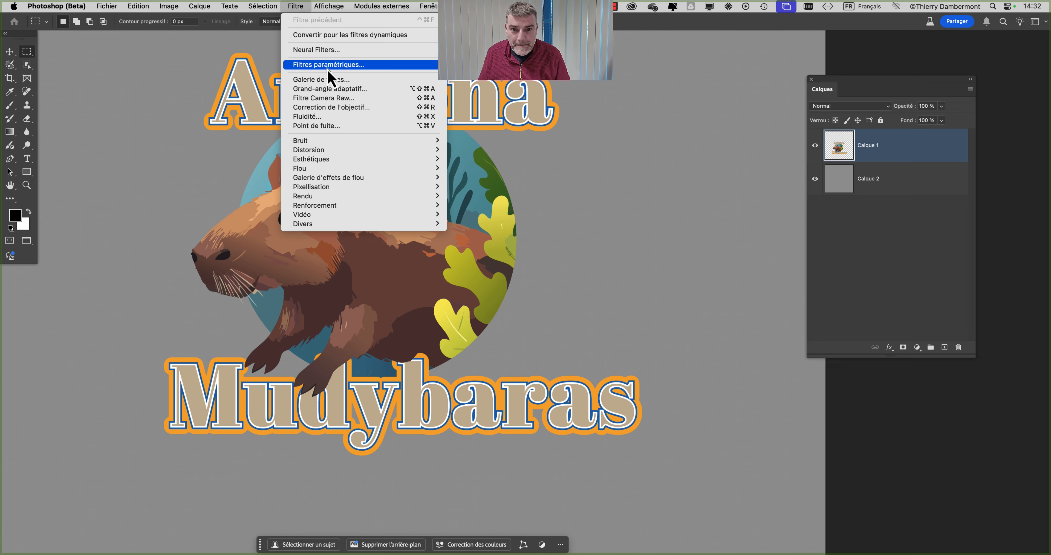
pyautogui.click(328, 68)
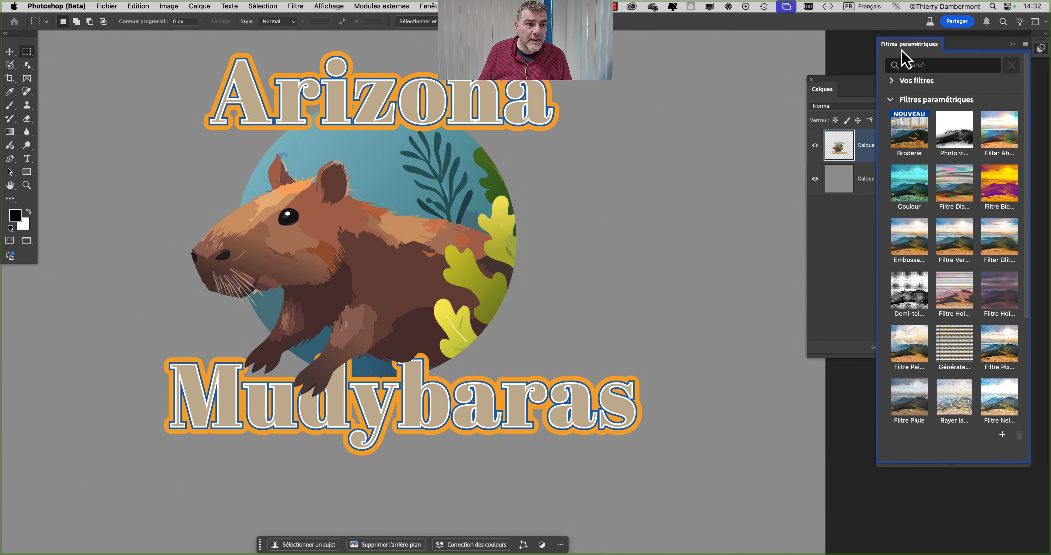
pyautogui.moveTo(904, 51); pyautogui.dragTo(661, 51)
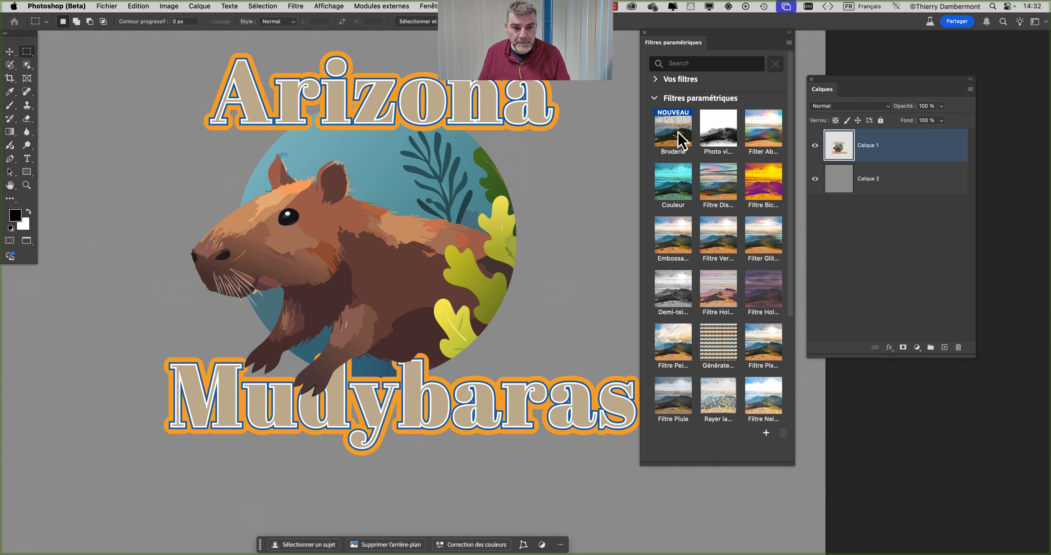
pyautogui.click(680, 135)
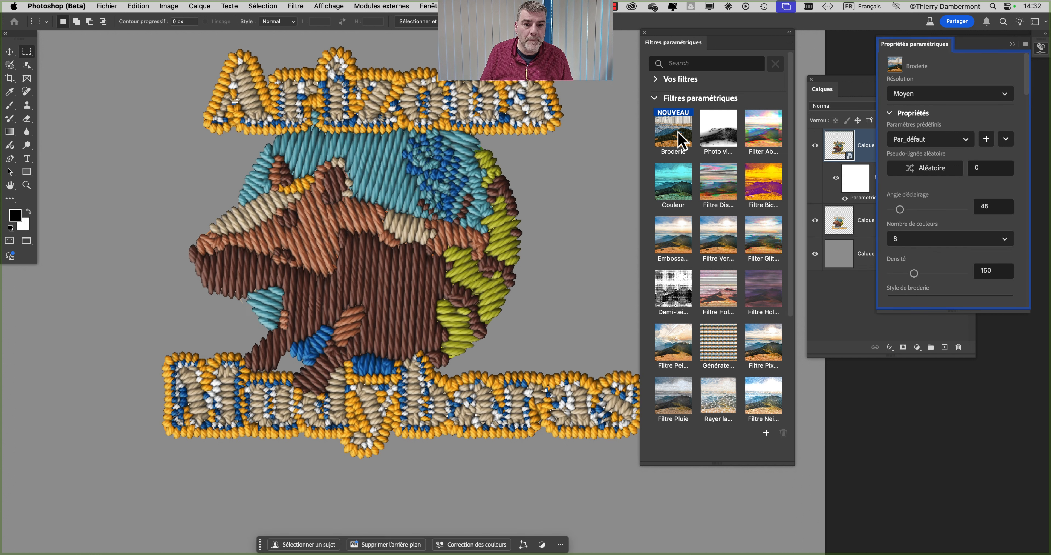
# Step: Hide the layer list and move the parametric filter collection away from the embroidered artwork
pyautogui.click(811, 79)
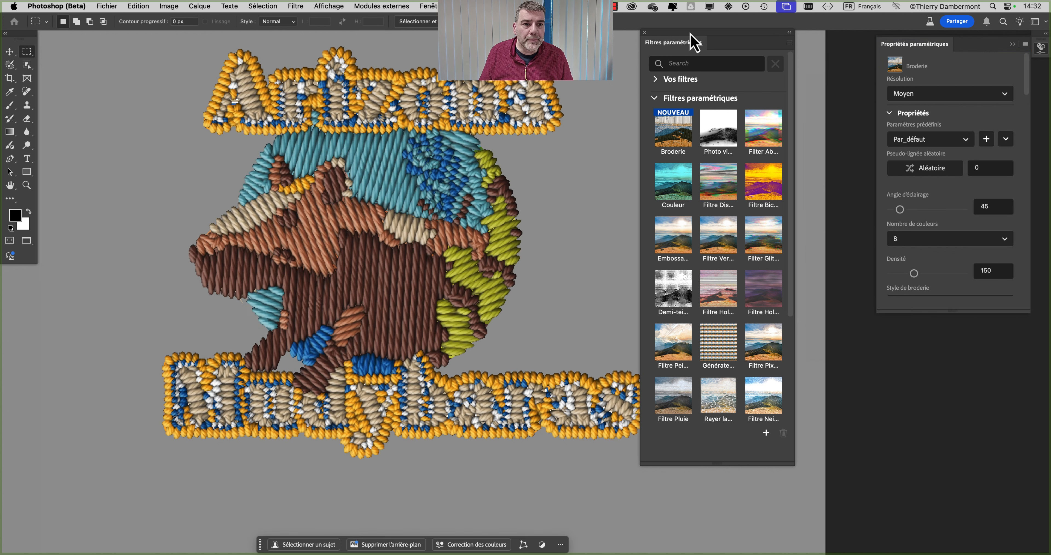
pyautogui.moveTo(695, 43); pyautogui.dragTo(739, 174)
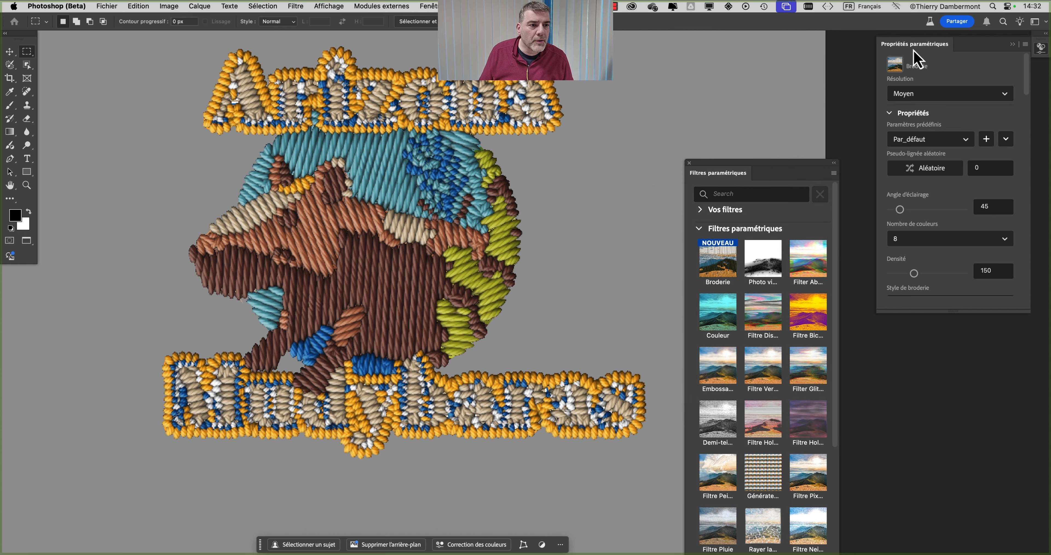
pyautogui.moveTo(914, 50); pyautogui.dragTo(742, 127)
pyautogui.moveTo(710, 175); pyautogui.dragTo(942, 381)
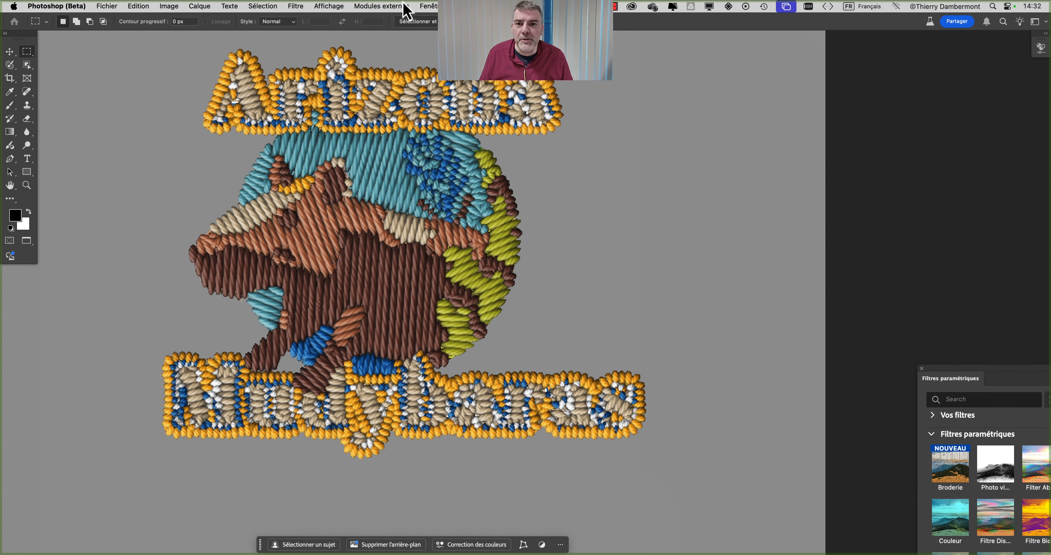
# Step: Show the properties of the filtered smart object in an enlarged floating panel beside the artwork
pyautogui.click(428, 6)
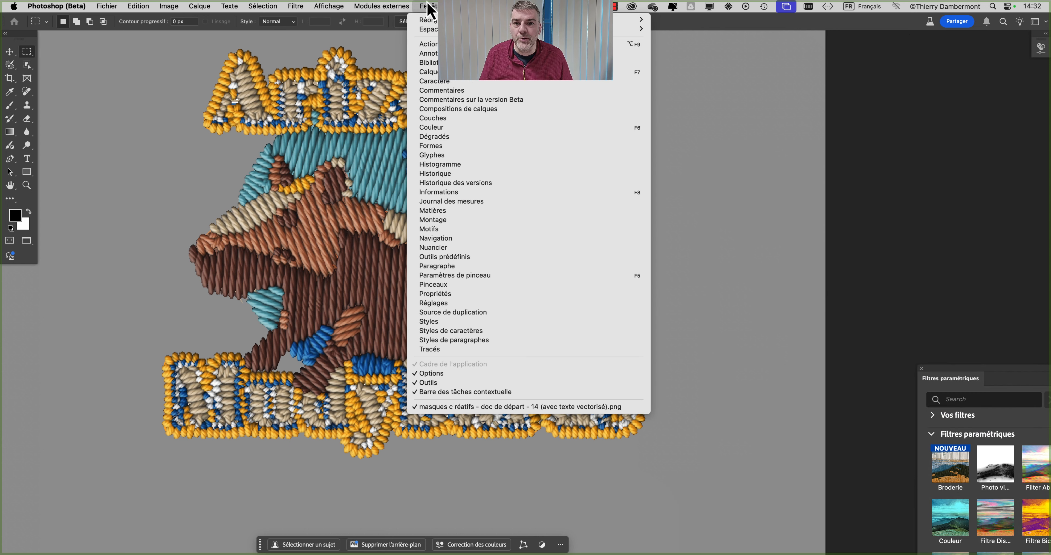
pyautogui.click(468, 296)
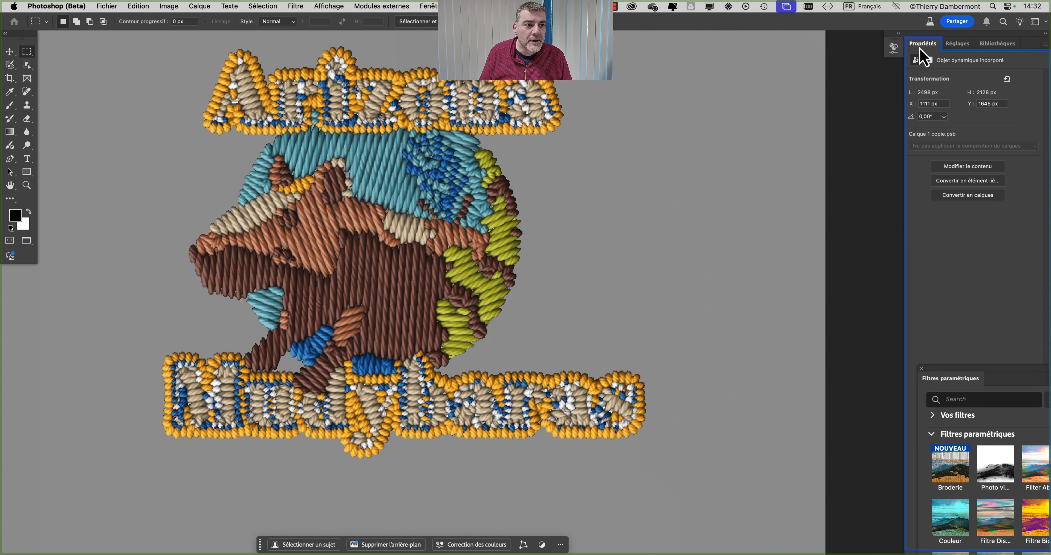
pyautogui.moveTo(918, 44); pyautogui.dragTo(650, 77)
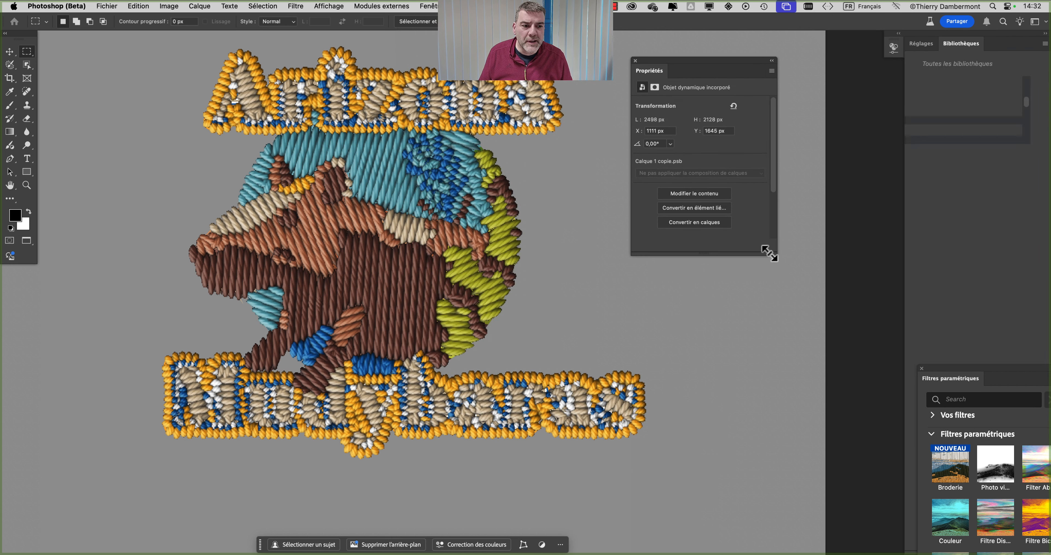
pyautogui.moveTo(775, 253); pyautogui.dragTo(872, 431)
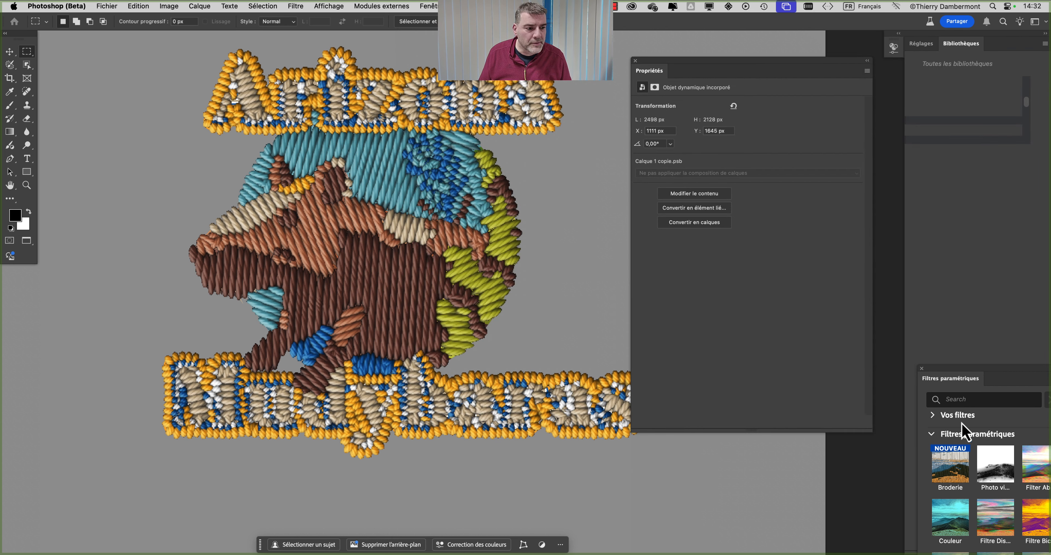
pyautogui.click(957, 260)
# Step: Show the layer list again and open the Parametric Filter settings of the Calque 1 copie layer
pyautogui.click(435, 9)
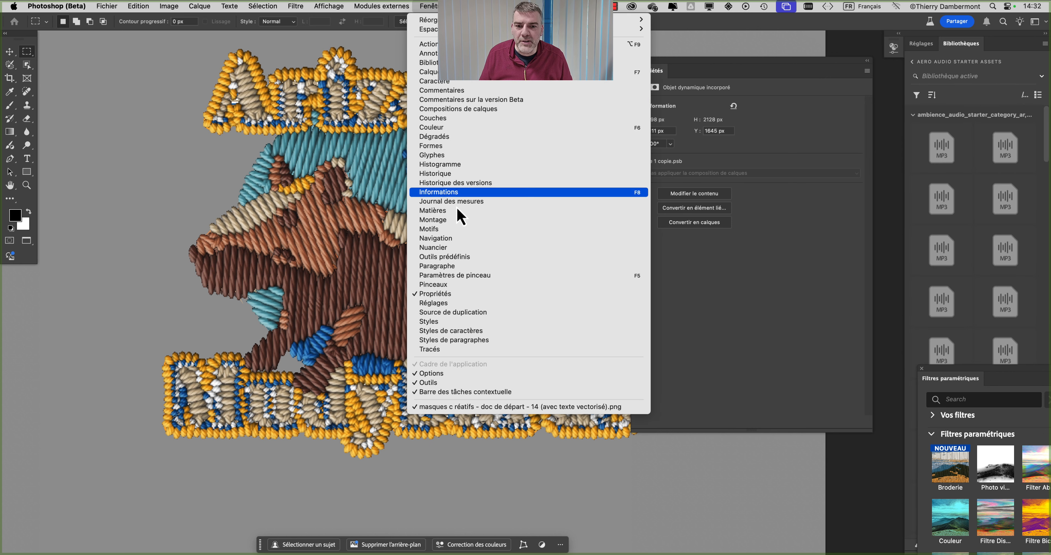
pyautogui.click(443, 72)
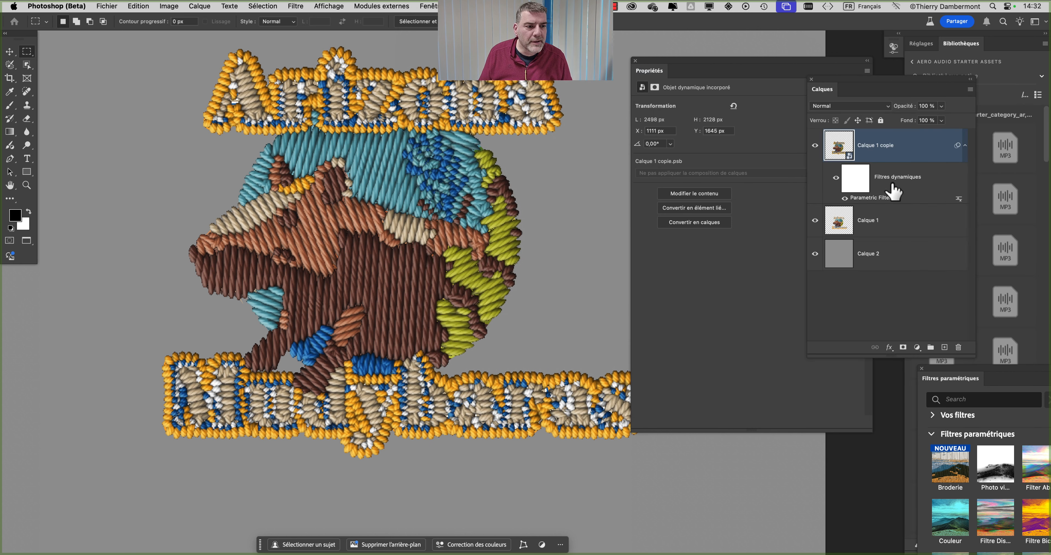
pyautogui.doubleClick(872, 202)
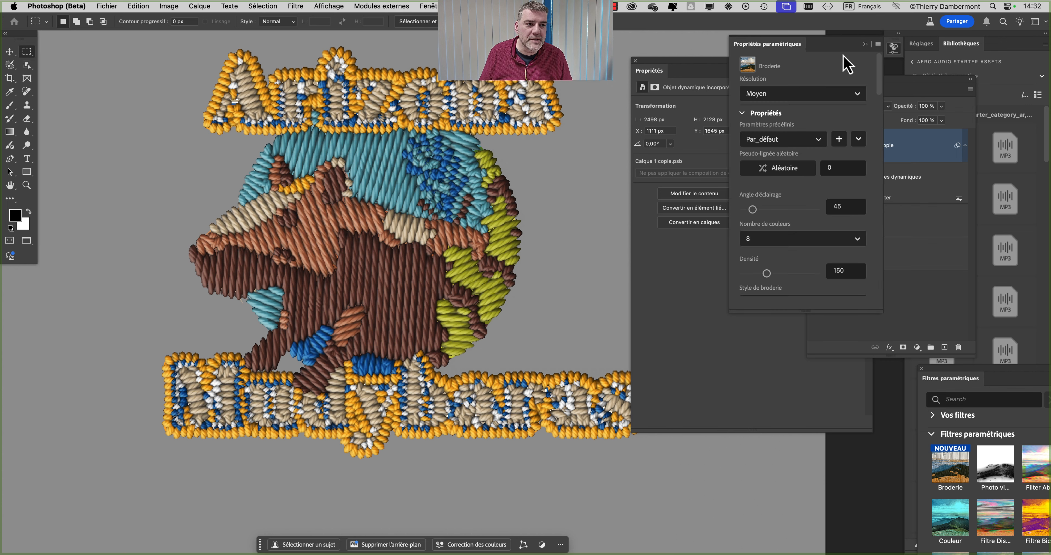
pyautogui.click(924, 178)
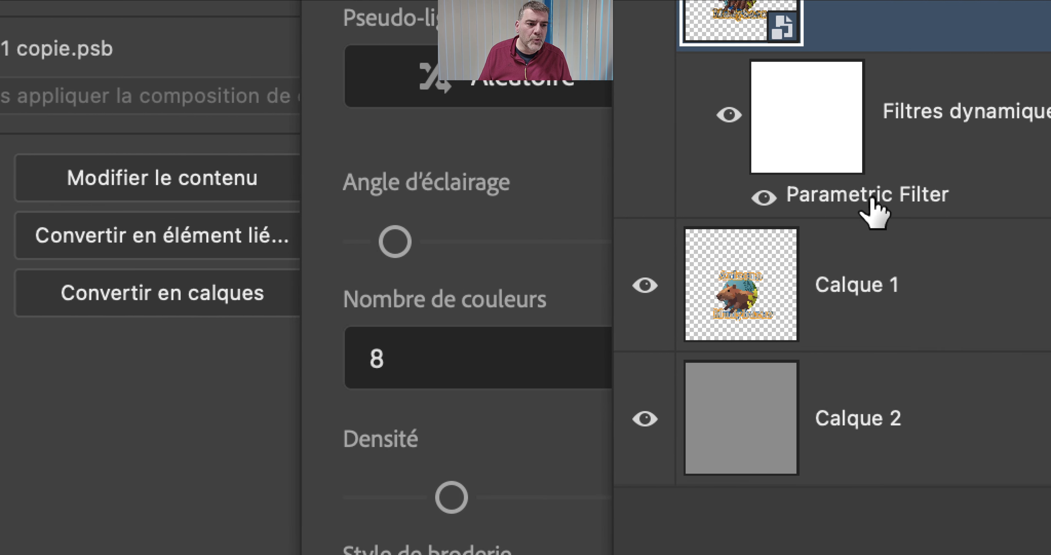
pyautogui.click(873, 210)
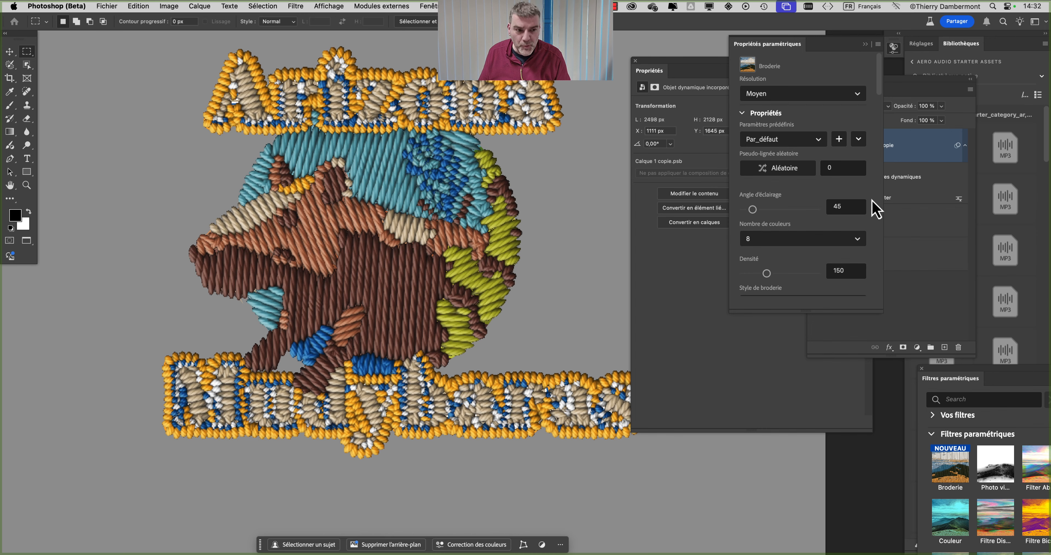
# Step: Enlarge the Broderie settings view, then set the thread Thickness to 0.41 and Length to 0.37
pyautogui.moveTo(773, 43)
pyautogui.mouseDown()
pyautogui.moveTo(587, 89)
pyautogui.moveTo(606, 156)
pyautogui.mouseUp()
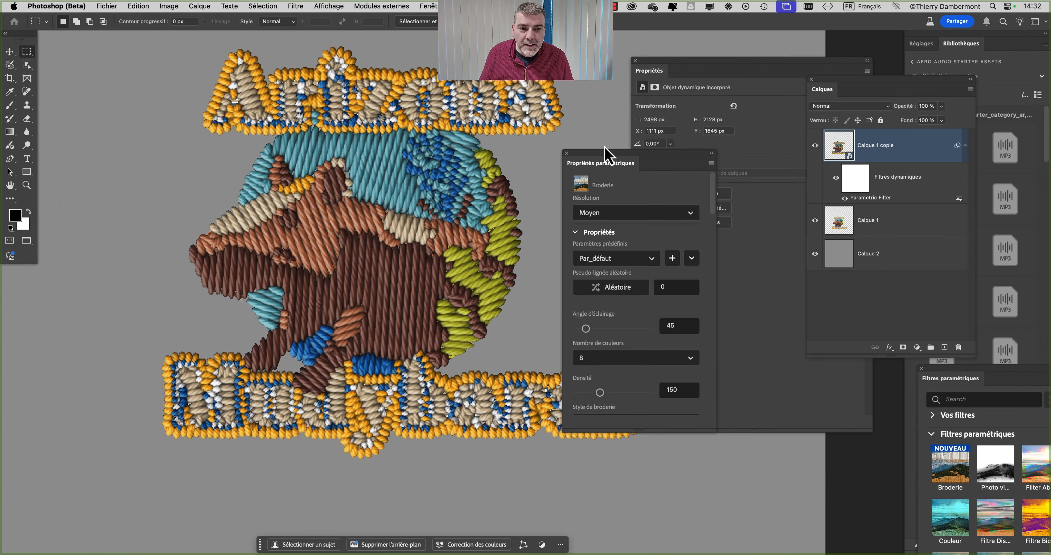
pyautogui.moveTo(716, 429); pyautogui.dragTo(992, 543)
pyautogui.moveTo(721, 157); pyautogui.dragTo(758, 20)
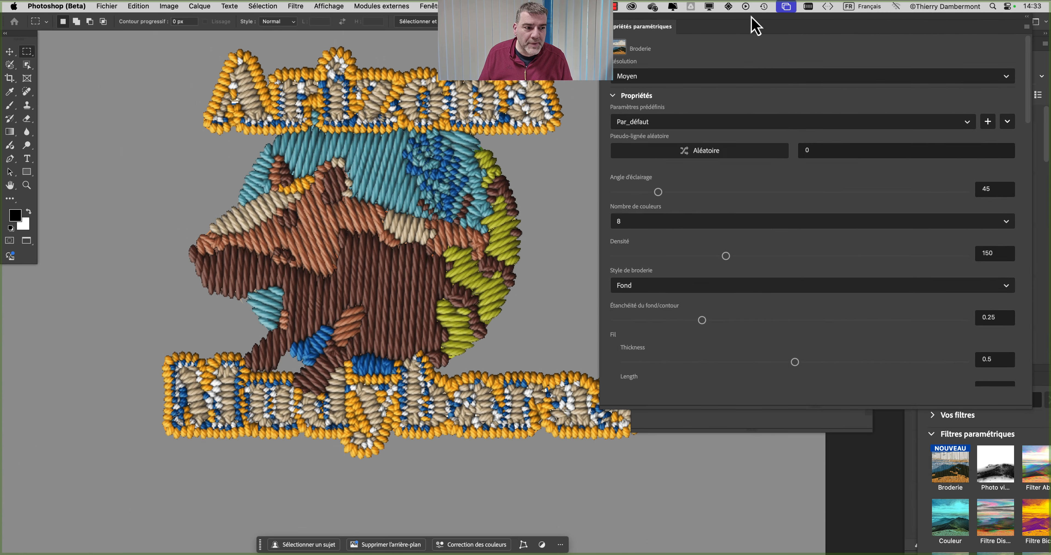
pyautogui.moveTo(1028, 416); pyautogui.dragTo(1010, 524)
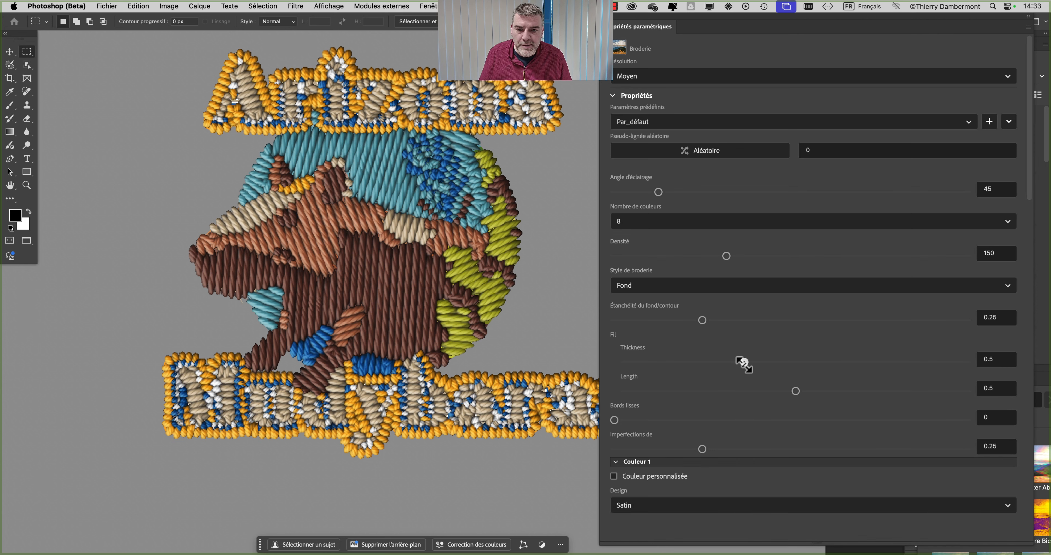
pyautogui.moveTo(744, 367); pyautogui.dragTo(766, 365)
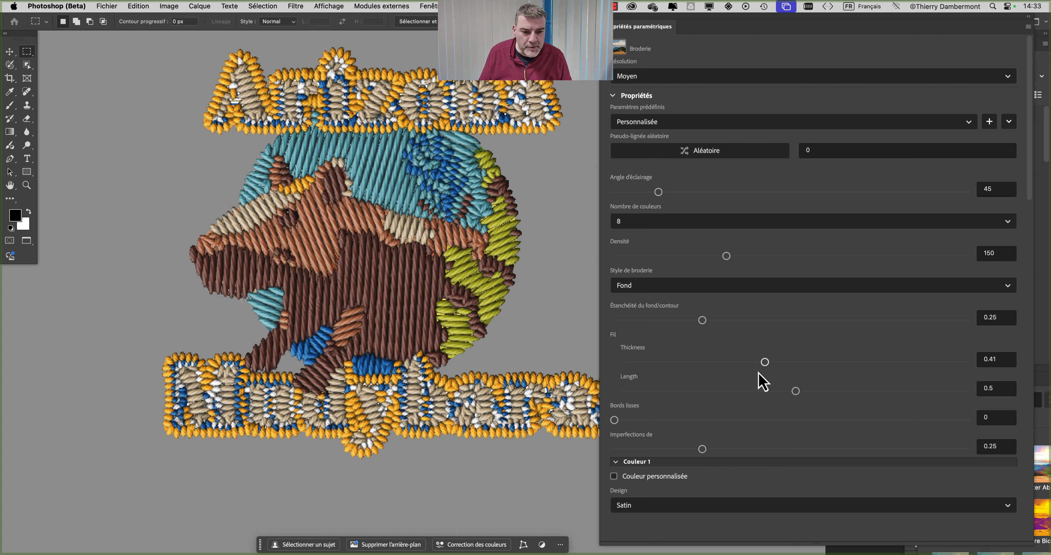
pyautogui.click(752, 391)
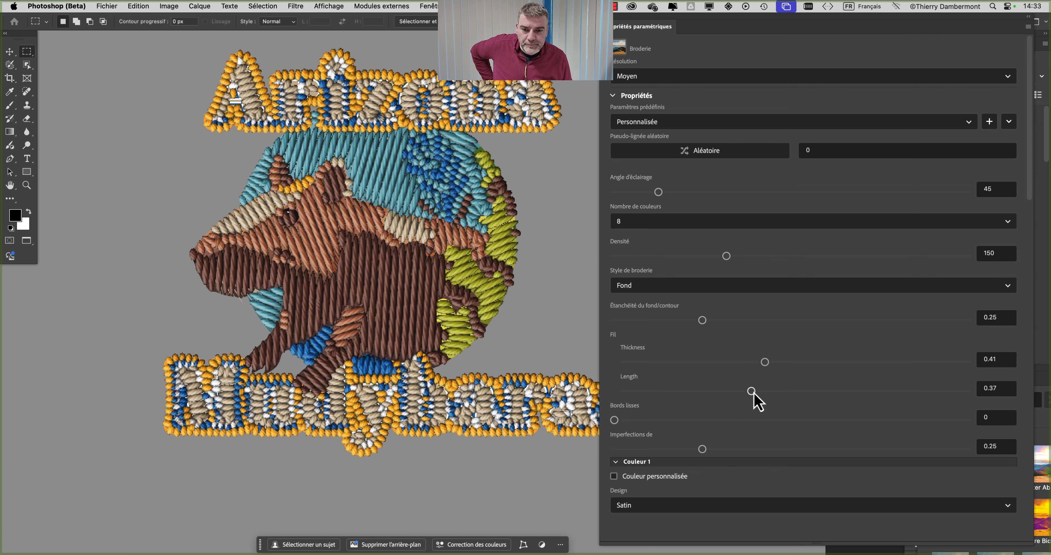
# Step: Set the thread Length to 0.51 and the embroidery resolution to Élevé
pyautogui.click(865, 391)
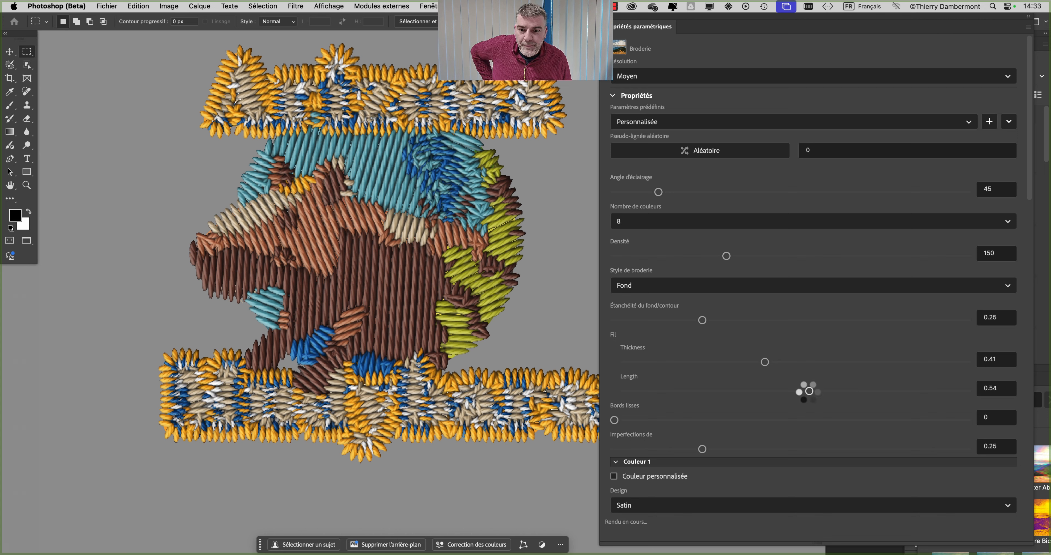
pyautogui.click(799, 393)
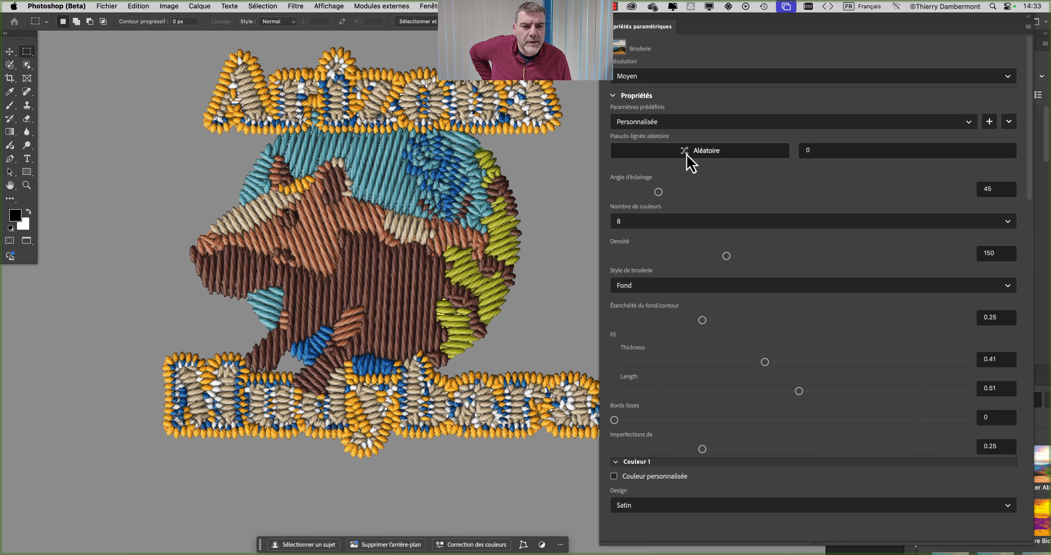
pyautogui.click(657, 78)
pyautogui.click(648, 132)
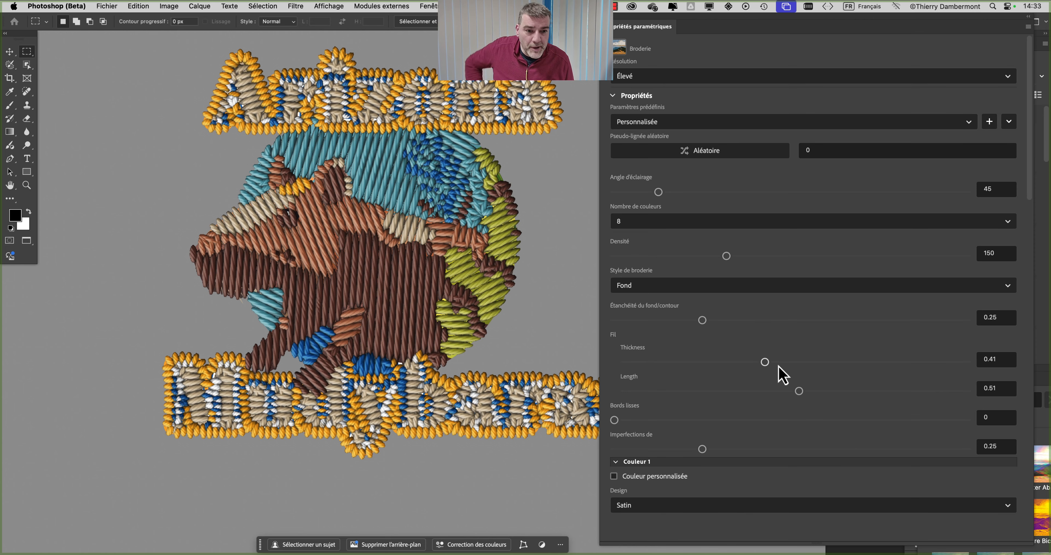
# Step: Examine the Design, Orientation and Hauteur settings for Couleur 1 through Couleur 8 of the Broderie filter
pyautogui.scroll(-4, 775, 392)
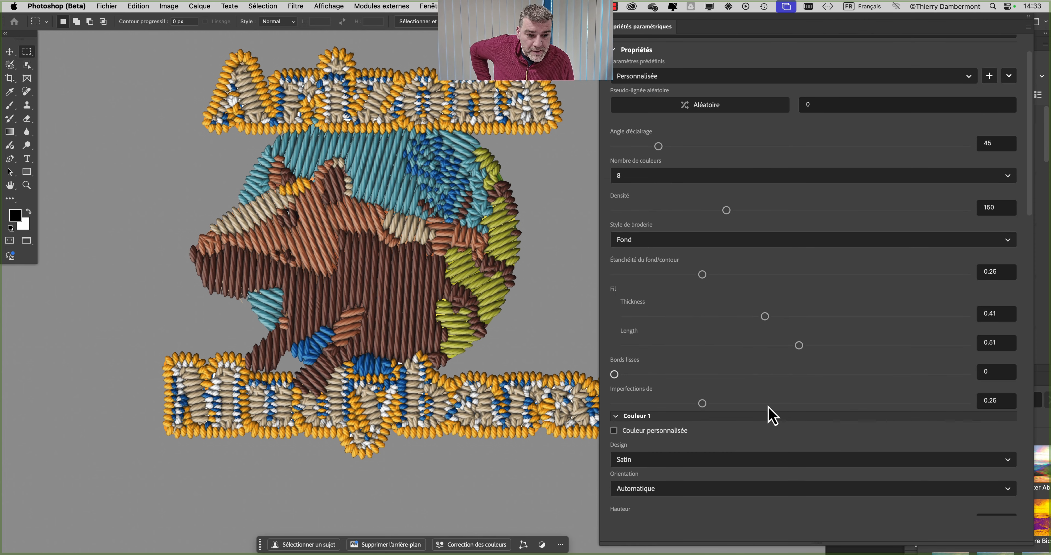
pyautogui.scroll(-10, 767, 407)
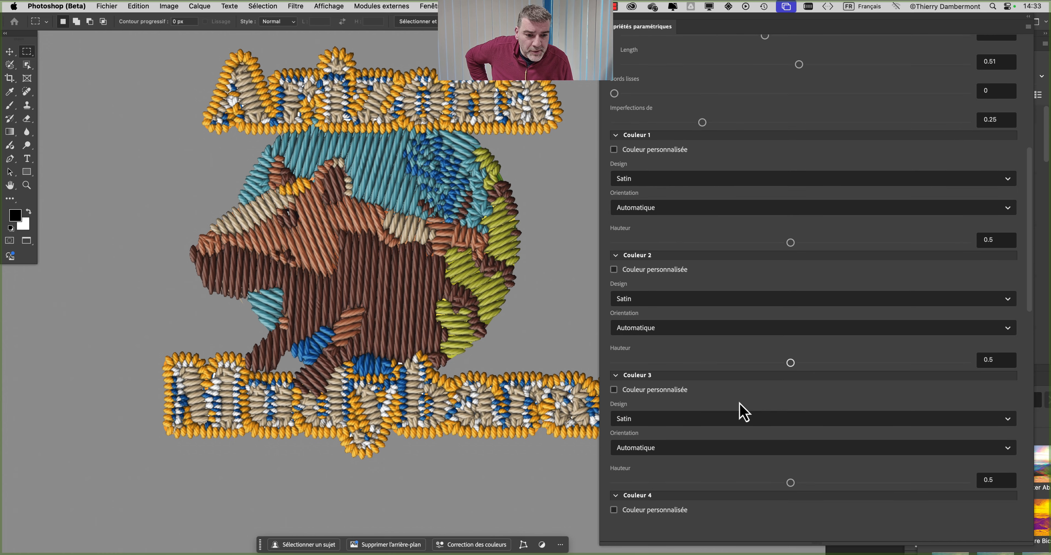
pyautogui.scroll(-7, 740, 407)
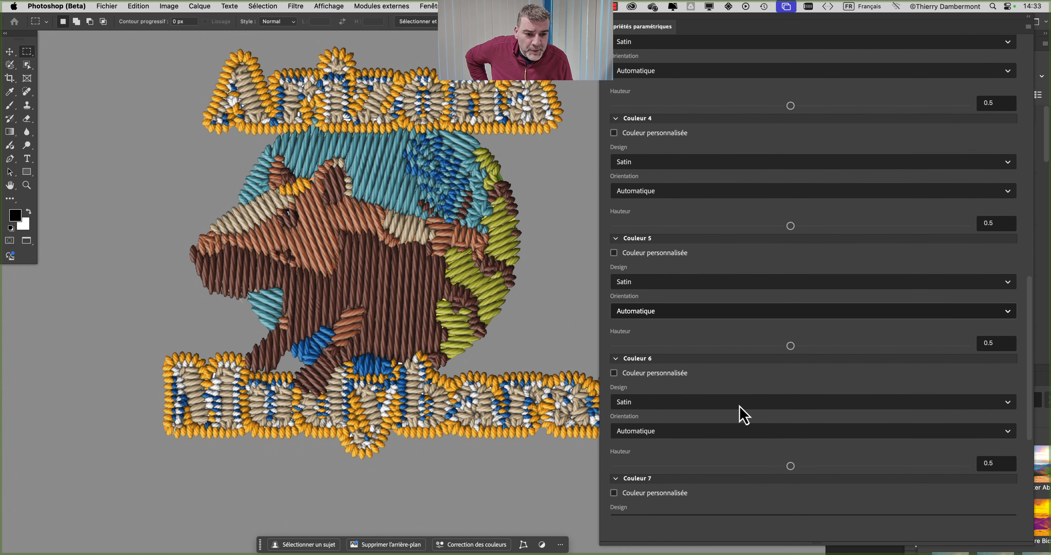
pyautogui.scroll(-7, 740, 406)
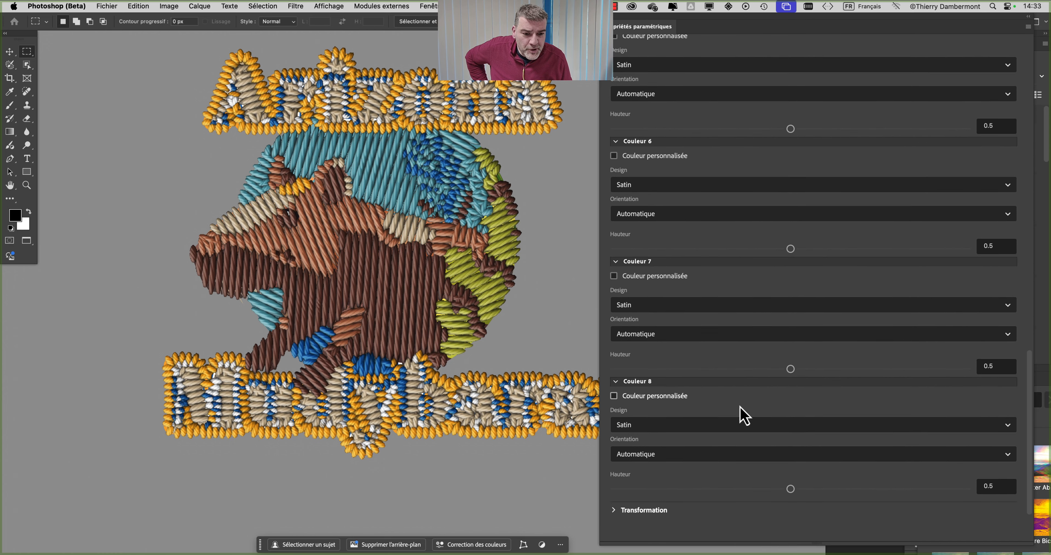
pyautogui.scroll(-2, 744, 414)
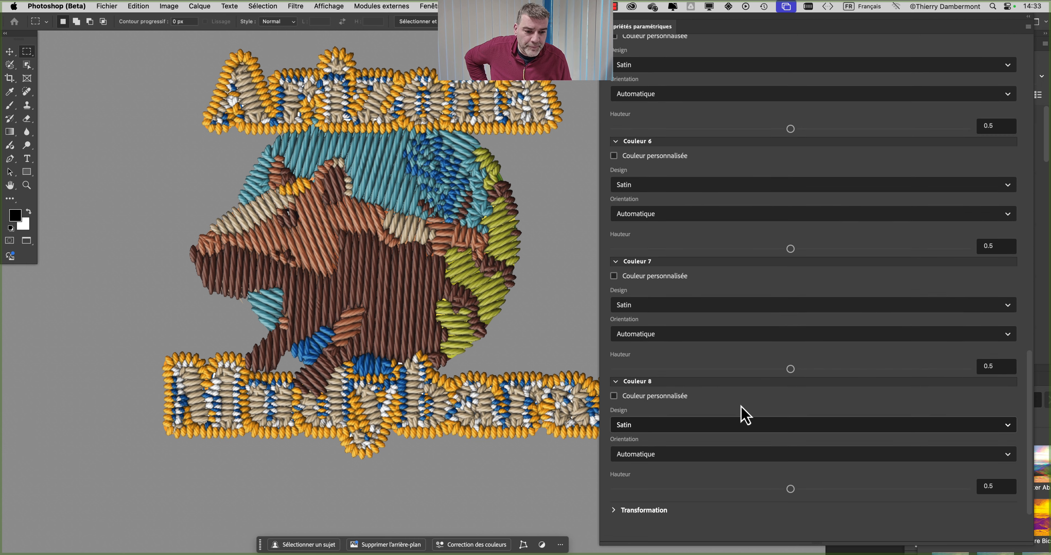
pyautogui.scroll(20, 745, 415)
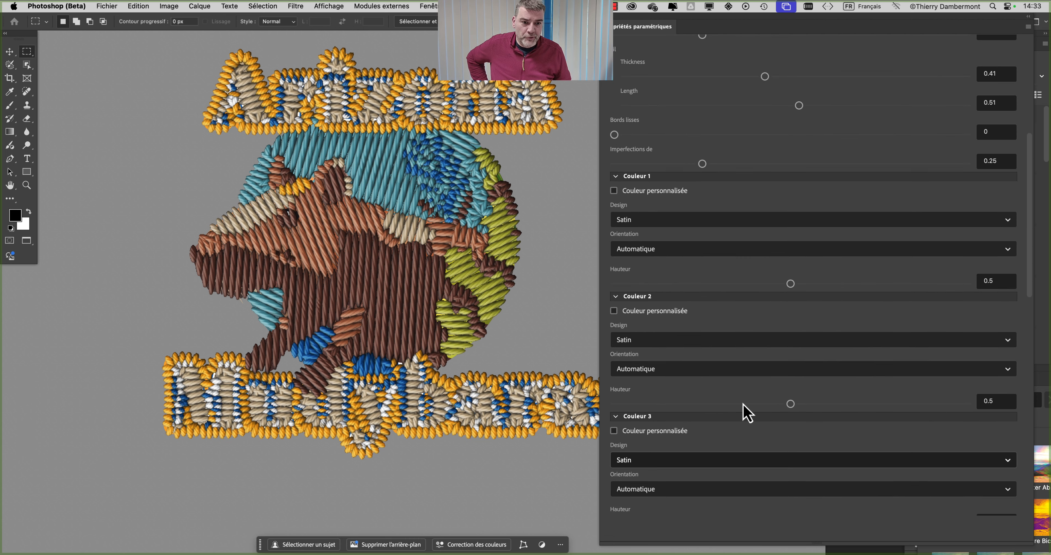
pyautogui.scroll(10, 745, 413)
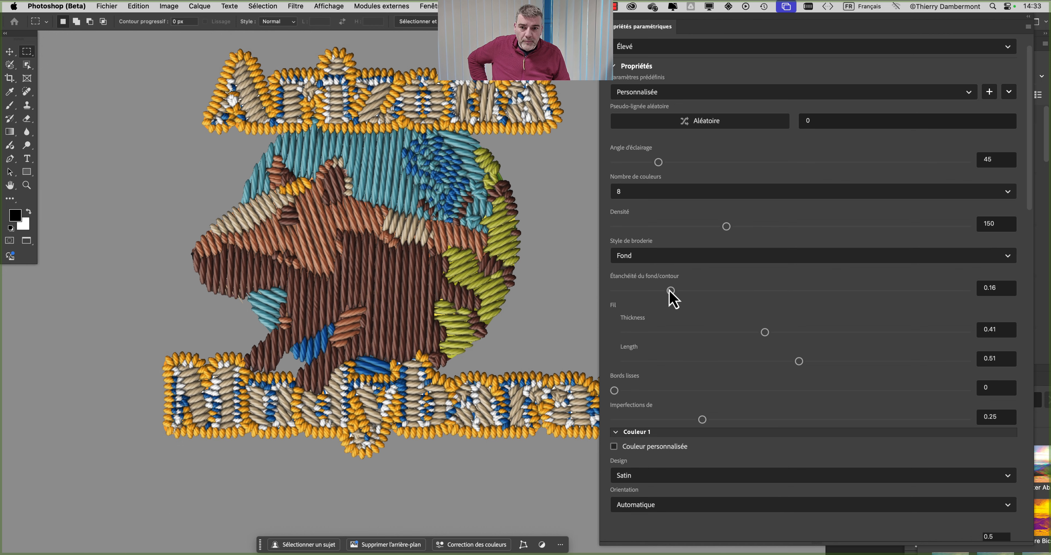
# Step: Set the Étanchéité du fond/contour value of the Broderie filter to 0.23
pyautogui.moveTo(670, 290); pyautogui.dragTo(696, 290)
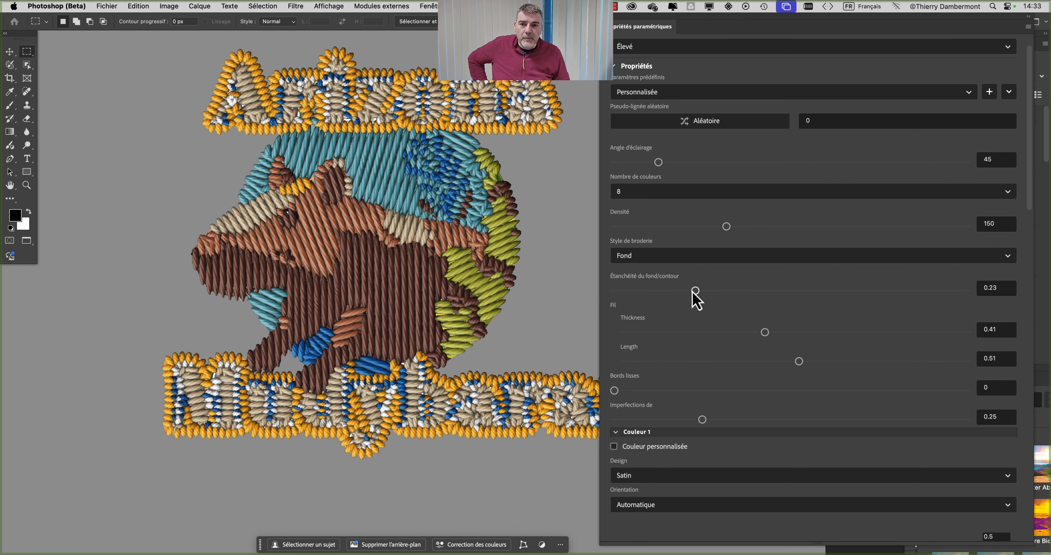
pyautogui.scroll(1, 627, 218)
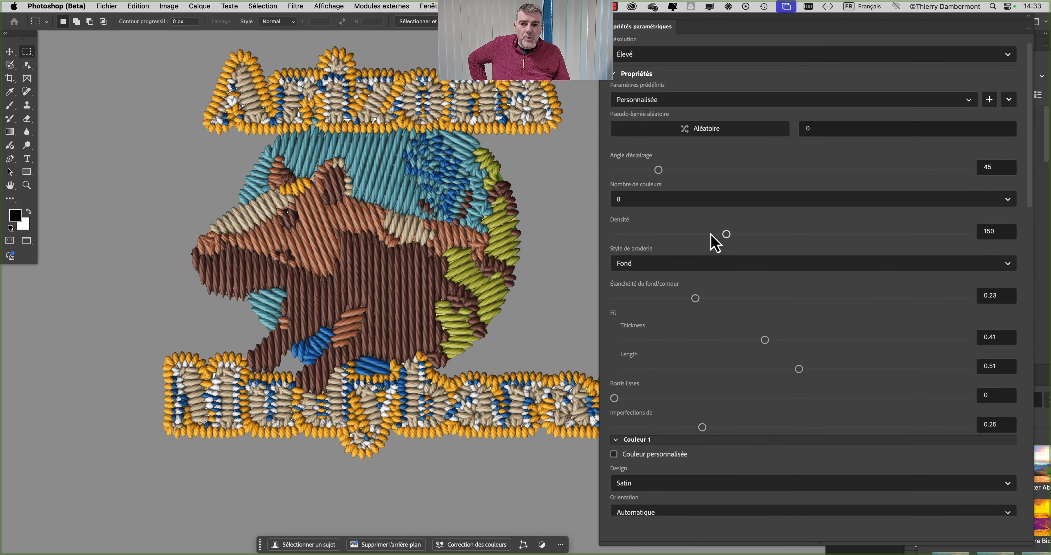
pyautogui.scroll(2, 716, 244)
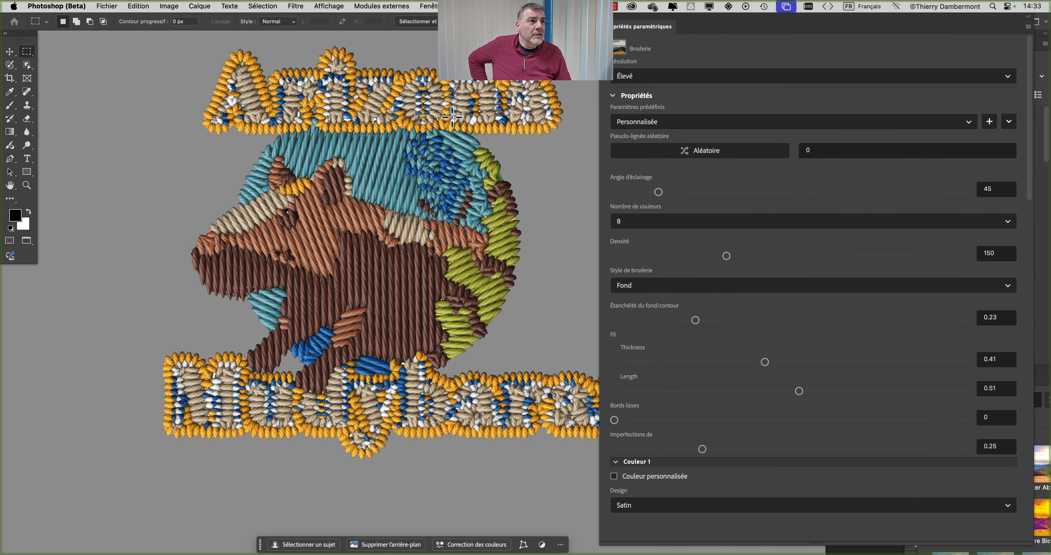